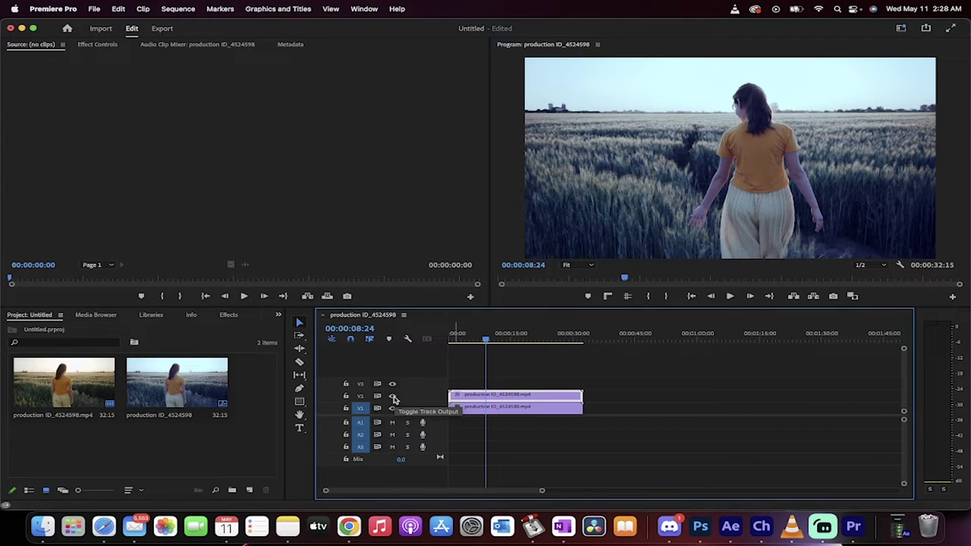
Step: Toggle V2's track output off and on to compare the cool grade with the warm original
{"action": "left_click", "coordinate": [392, 396]}
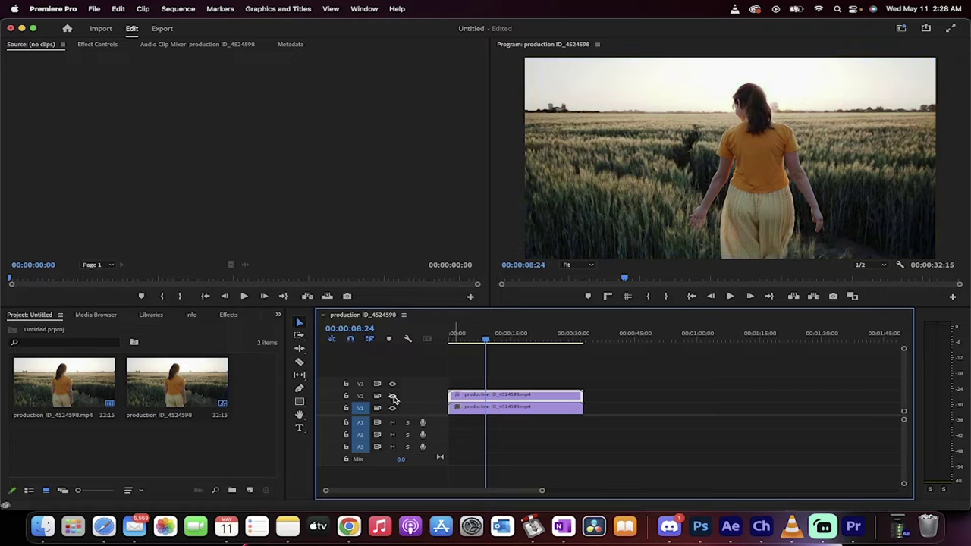
{"action": "left_click", "coordinate": [392, 396]}
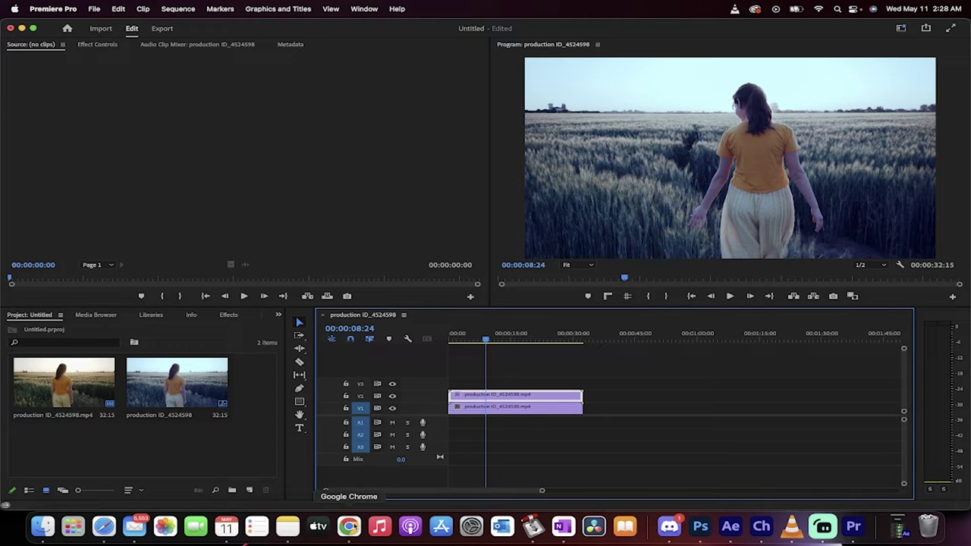
Step: Skim the Ozark Season 4 recap from 0:17 through to the 1:22 blue-toned scene
{"action": "left_click", "coordinate": [349, 526]}
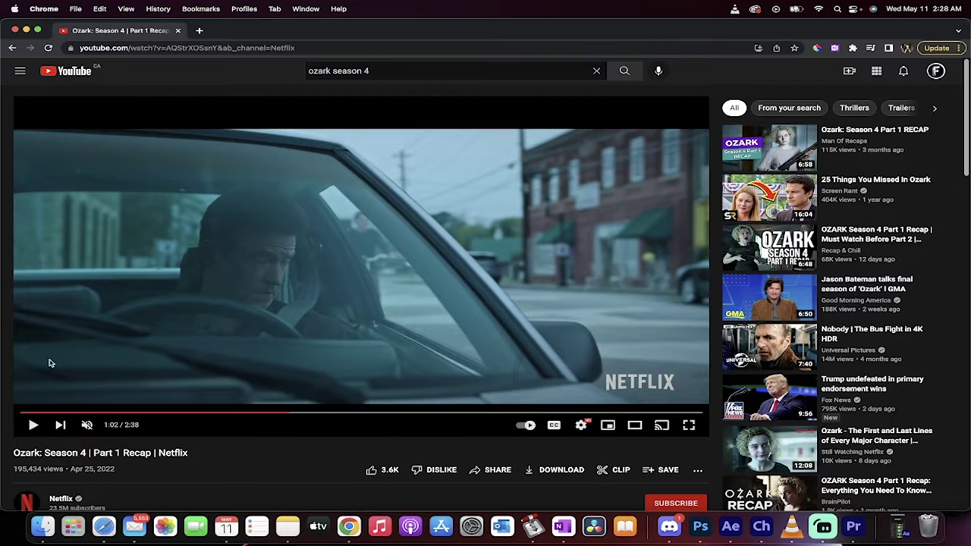
{"action": "left_click", "coordinate": [98, 413]}
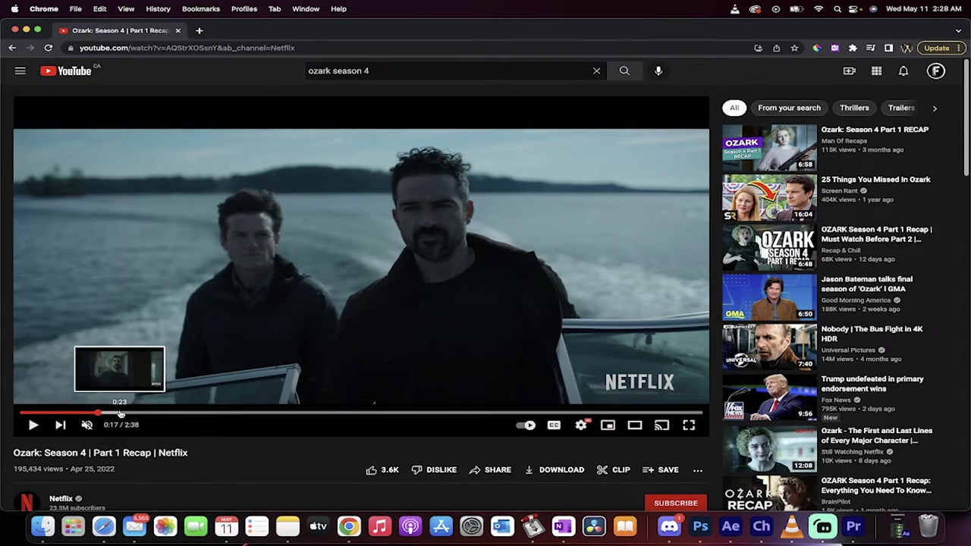
{"action": "left_click", "coordinate": [126, 414]}
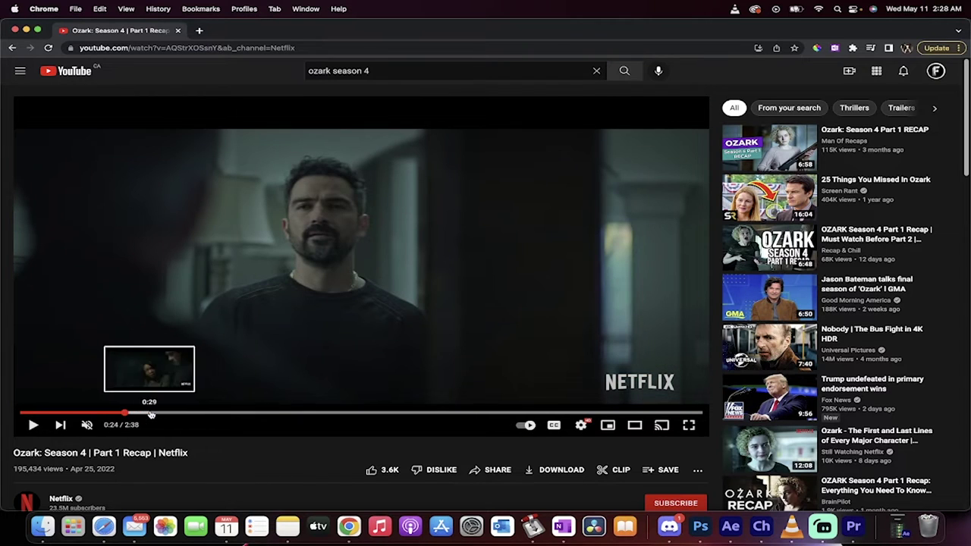
{"action": "left_click", "coordinate": [154, 414]}
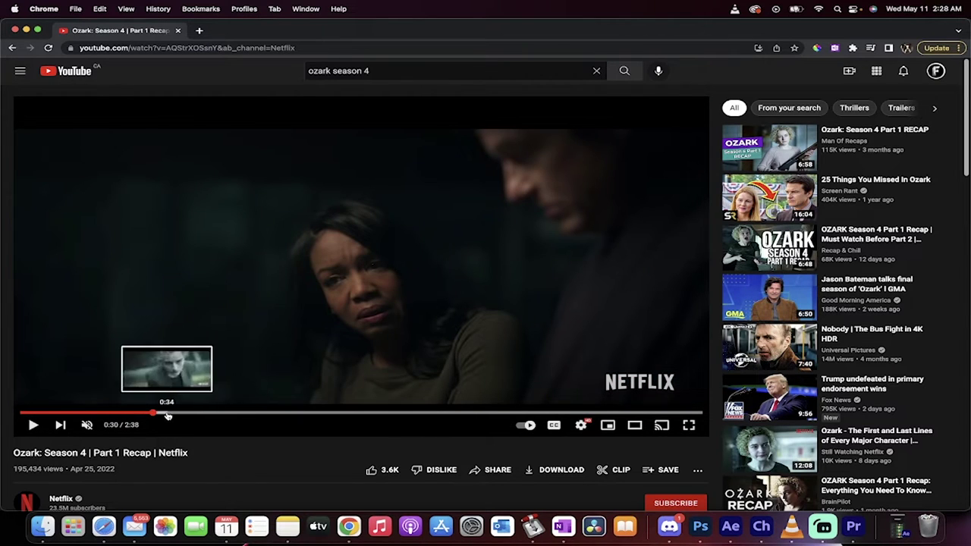
{"action": "left_click", "coordinate": [194, 414]}
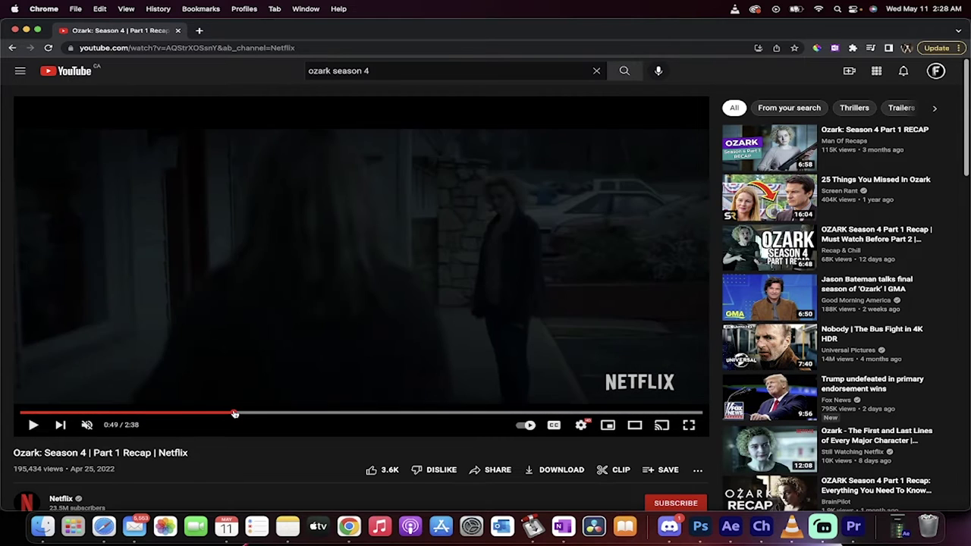
{"action": "left_click", "coordinate": [261, 414]}
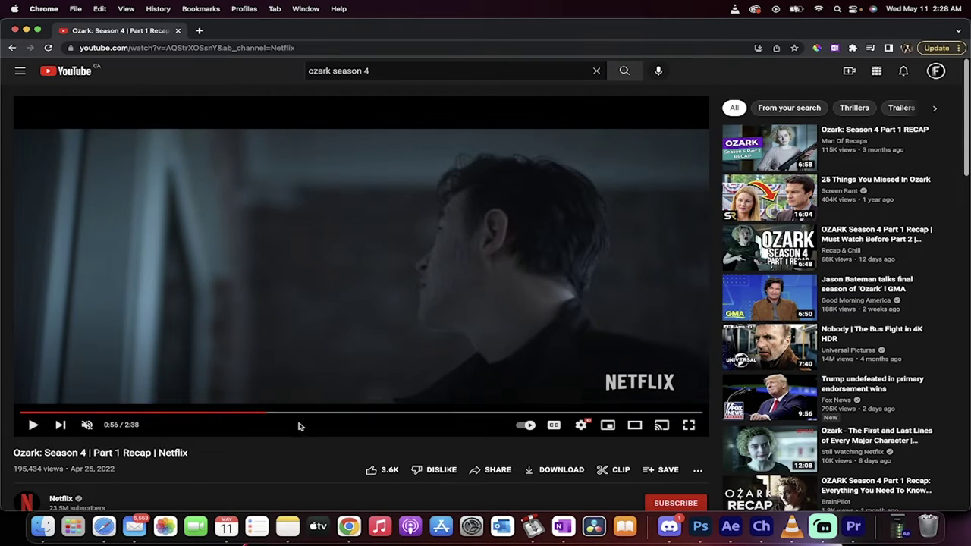
{"action": "left_click", "coordinate": [287, 415]}
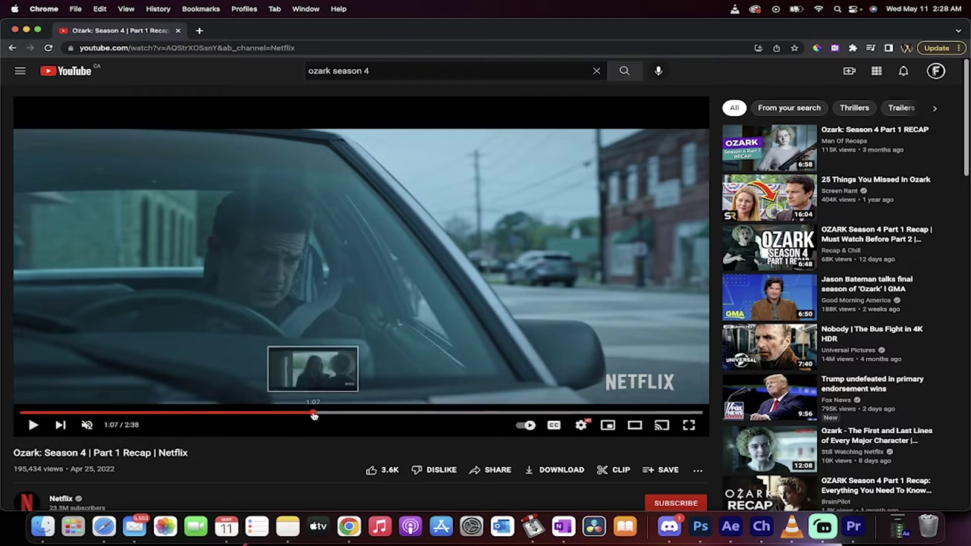
{"action": "left_click", "coordinate": [312, 415]}
{"action": "left_click", "coordinate": [336, 415]}
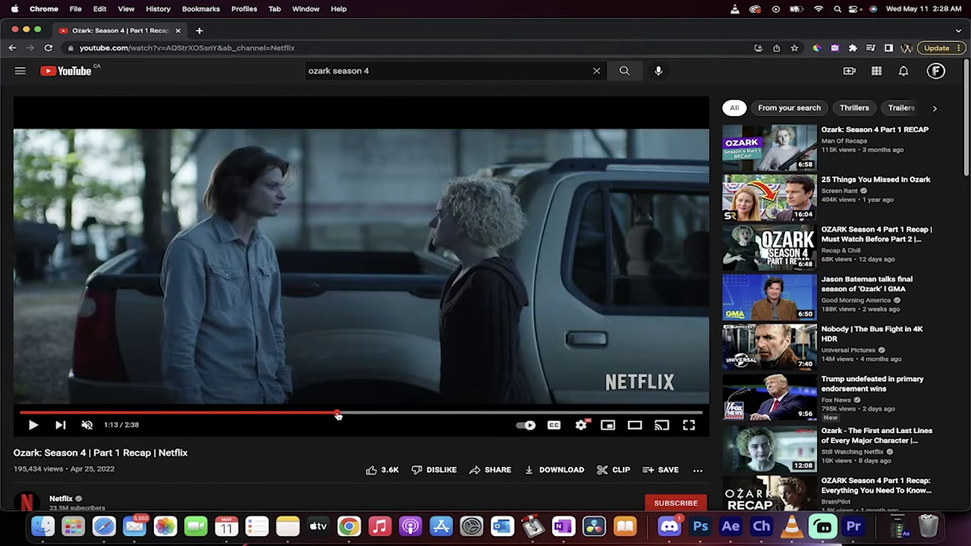
{"action": "left_click", "coordinate": [382, 415]}
{"action": "left_click", "coordinate": [375, 415]}
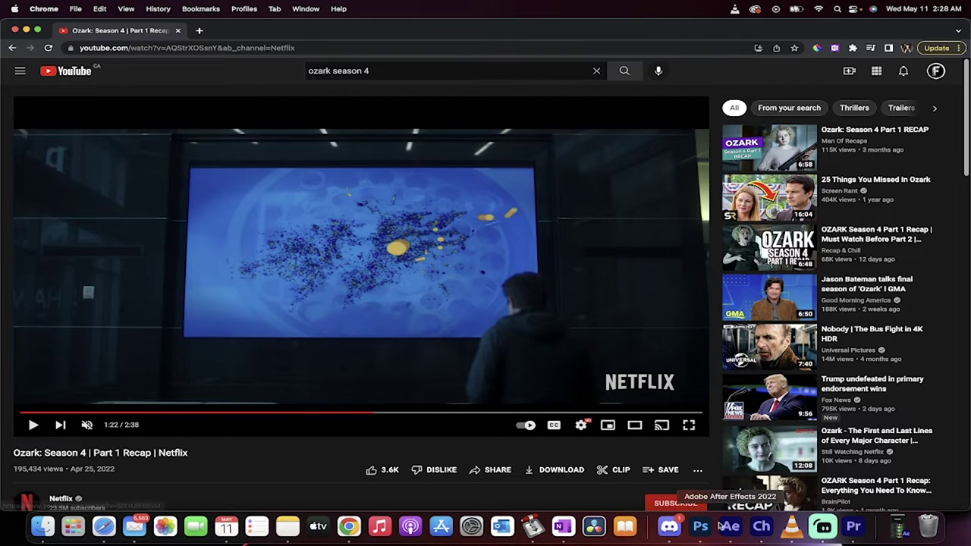
Step: Delete the graded V2 clip and the old sequence from the project
{"action": "left_click", "coordinate": [853, 527]}
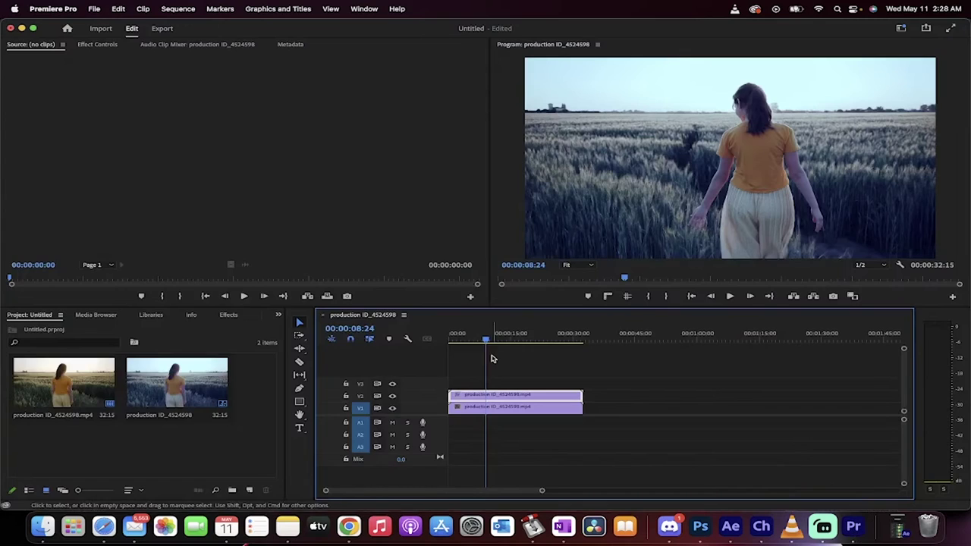
{"action": "key", "text": "Delete"}
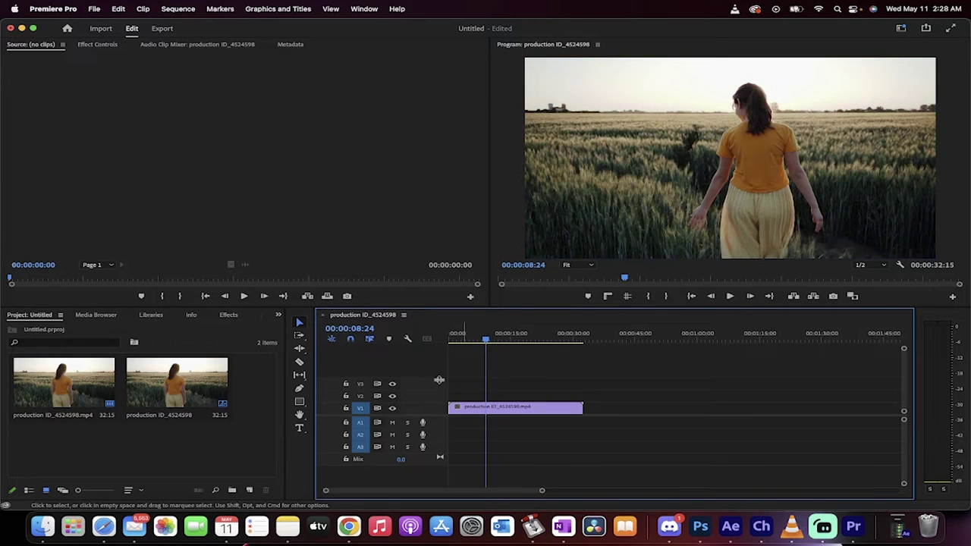
{"action": "left_click", "coordinate": [173, 409]}
{"action": "key", "text": "Delete"}
Step: Build a new sequence from the wheat-field clip, trim it to about 8 seconds, and duplicate it onto V2
{"action": "left_click", "coordinate": [88, 394]}
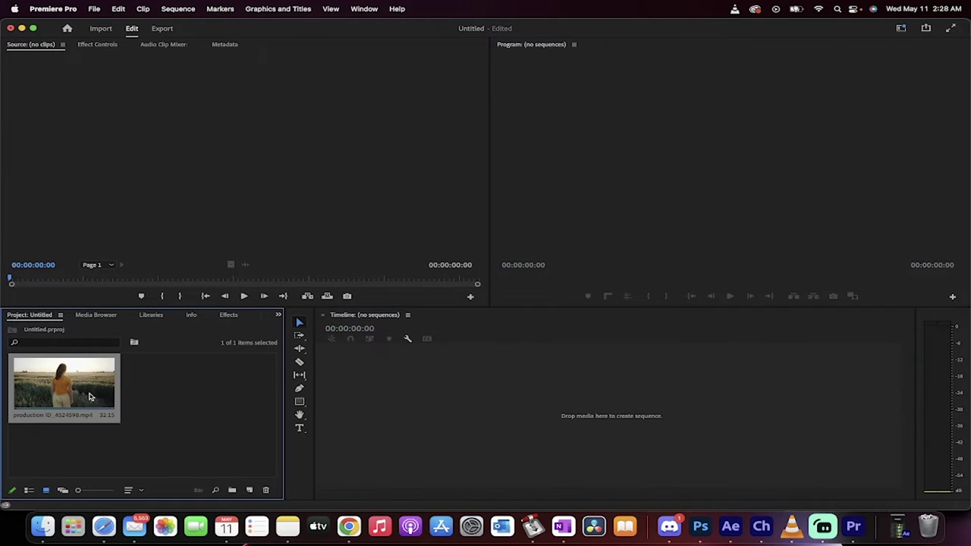
{"action": "left_click_drag", "start_coordinate": [63, 384], "coordinate": [421, 393]}
{"action": "left_click_drag", "start_coordinate": [453, 339], "coordinate": [467, 339]}
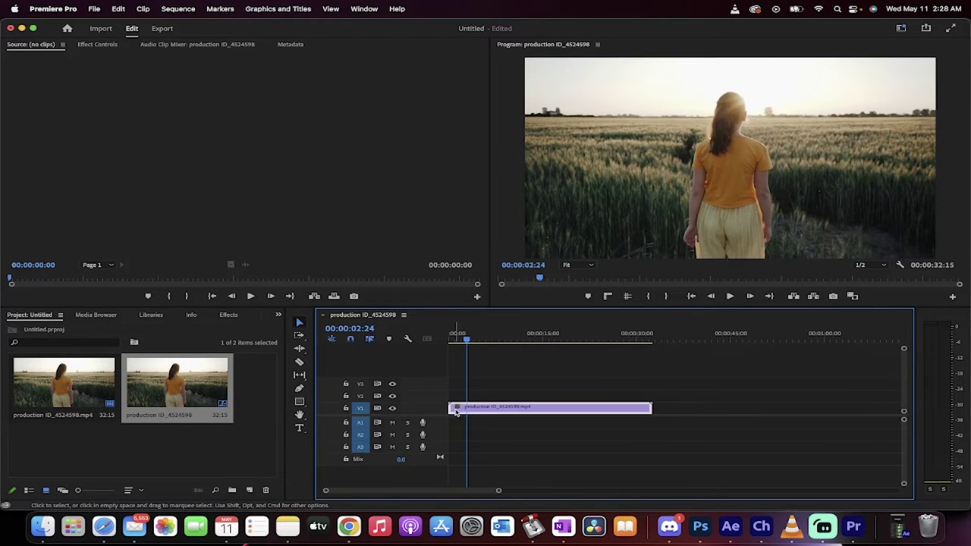
{"action": "left_click_drag", "start_coordinate": [463, 407], "coordinate": [482, 407]}
{"action": "left_click_drag", "start_coordinate": [669, 408], "coordinate": [483, 410]}
{"action": "left_click_drag", "start_coordinate": [471, 342], "coordinate": [449, 340]}
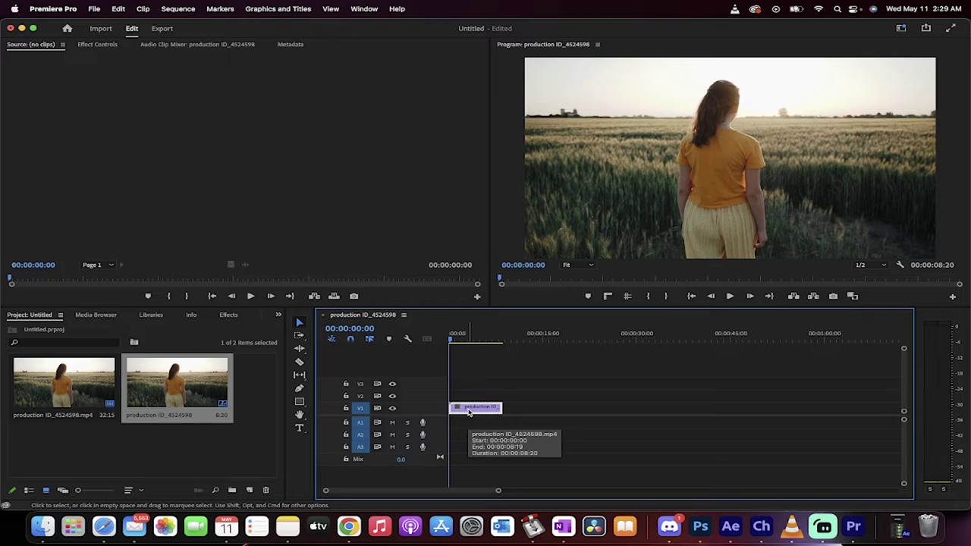
{"action": "left_click_drag", "start_coordinate": [469, 411], "coordinate": [477, 397]}
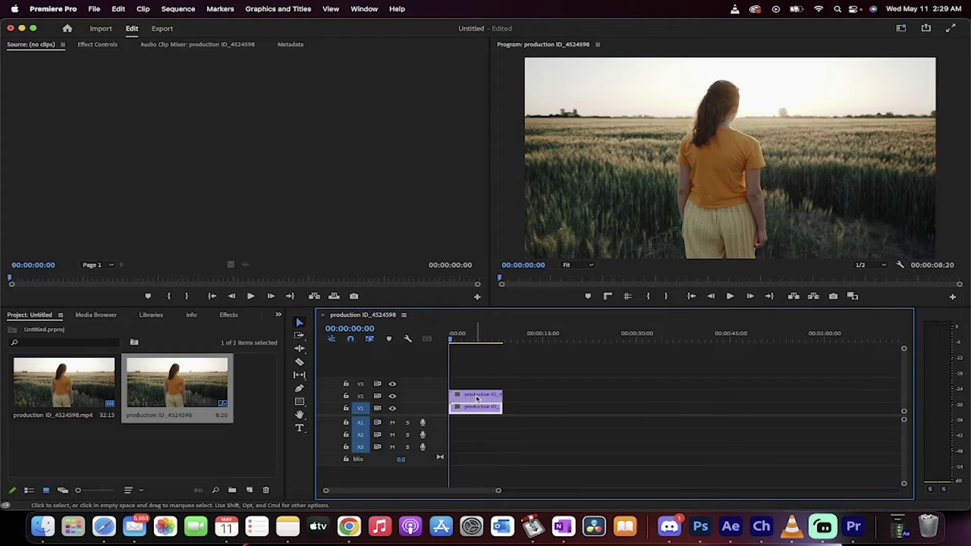
Step: Select the V2 copy and open the Lumetri Color panel from the Window menu
{"action": "left_click", "coordinate": [476, 398]}
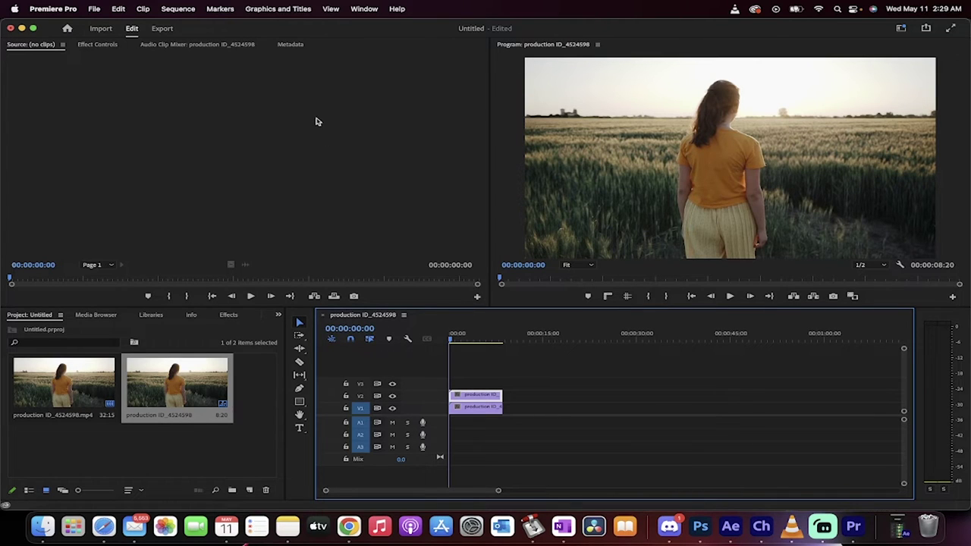
{"action": "left_click", "coordinate": [229, 315]}
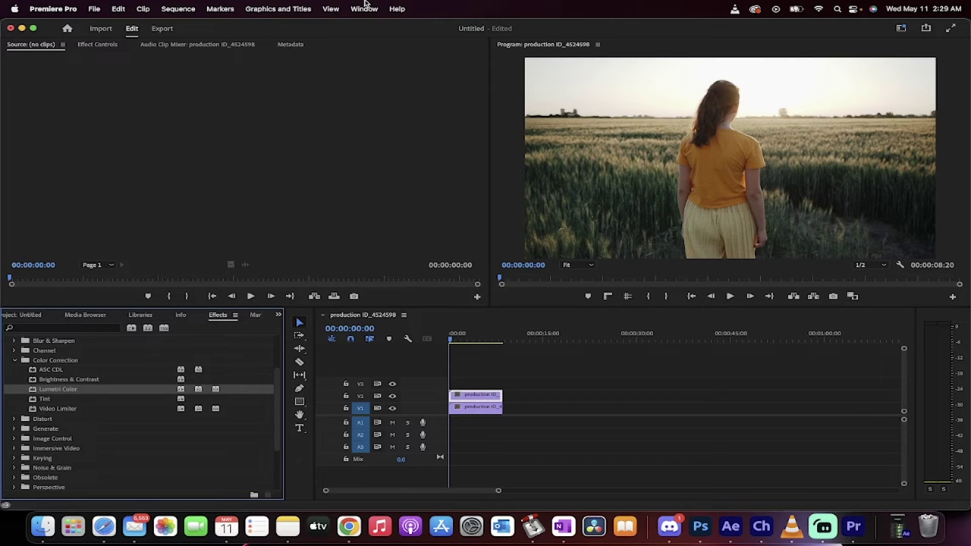
{"action": "left_click", "coordinate": [366, 8]}
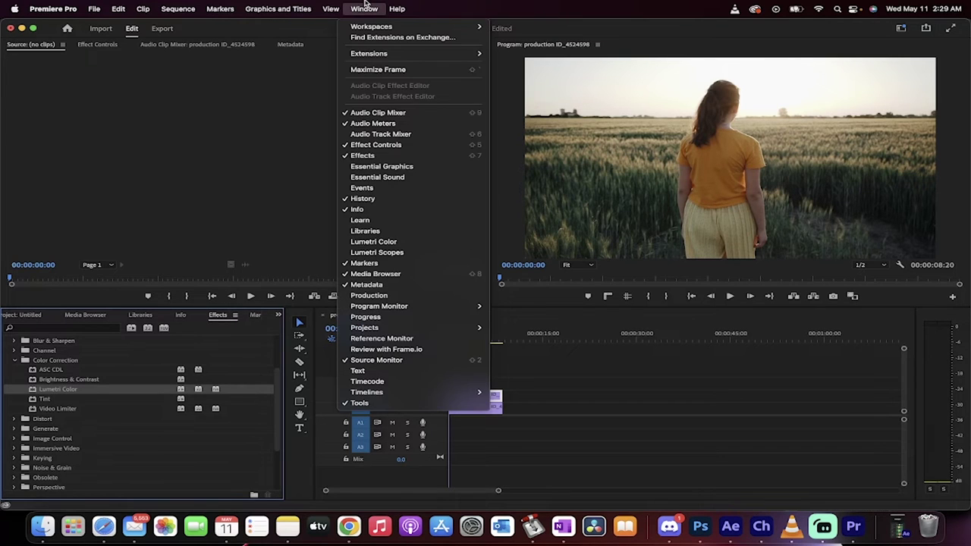
{"action": "left_click", "coordinate": [375, 242]}
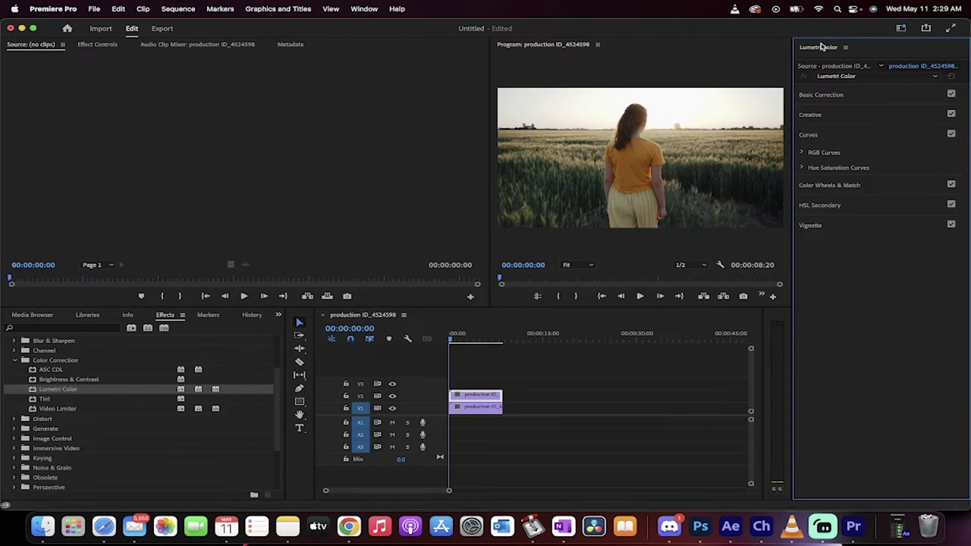
Step: In Basic Correction, drag Temperature down to about -72 for a blue cast
{"action": "left_click", "coordinate": [837, 99]}
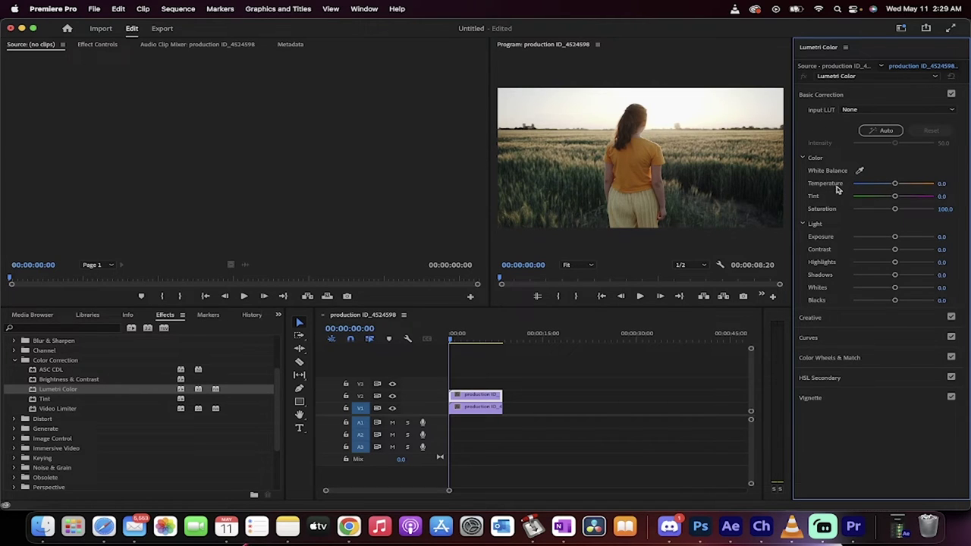
{"action": "left_click", "coordinate": [896, 184]}
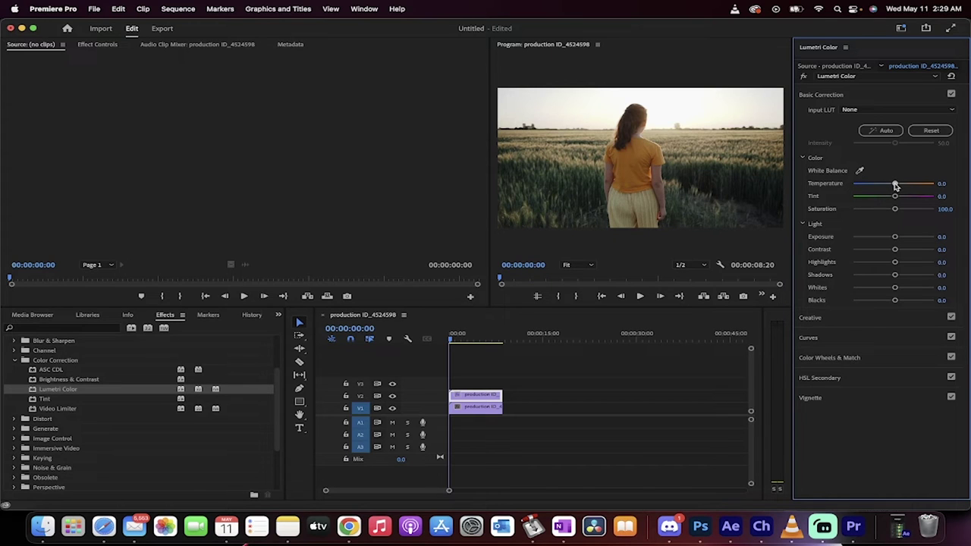
{"action": "left_click_drag", "start_coordinate": [895, 185], "coordinate": [862, 189]}
Step: Apply Auto correction, then pull Temperature back down to -69.7
{"action": "left_click", "coordinate": [886, 137]}
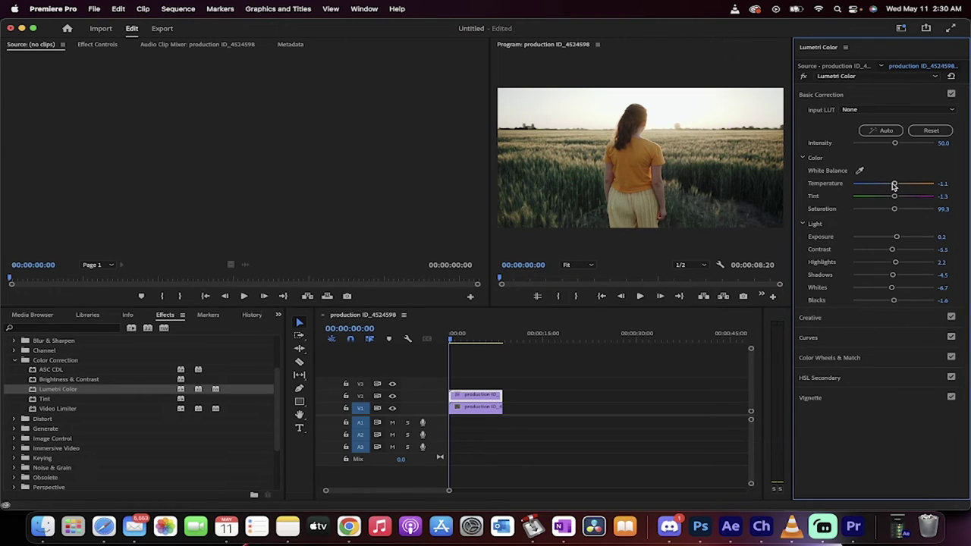
{"action": "left_click_drag", "start_coordinate": [896, 186], "coordinate": [865, 188]}
{"action": "left_click_drag", "start_coordinate": [455, 340], "coordinate": [474, 340]}
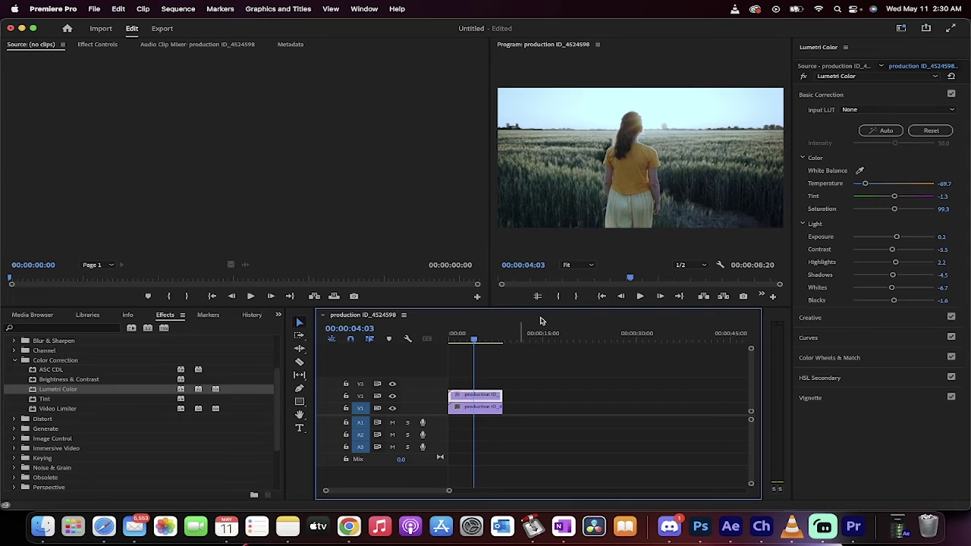
Step: In Curves > RGB Curves, raise the blue channel curve for a bluer Ozark tint
{"action": "left_click", "coordinate": [812, 340]}
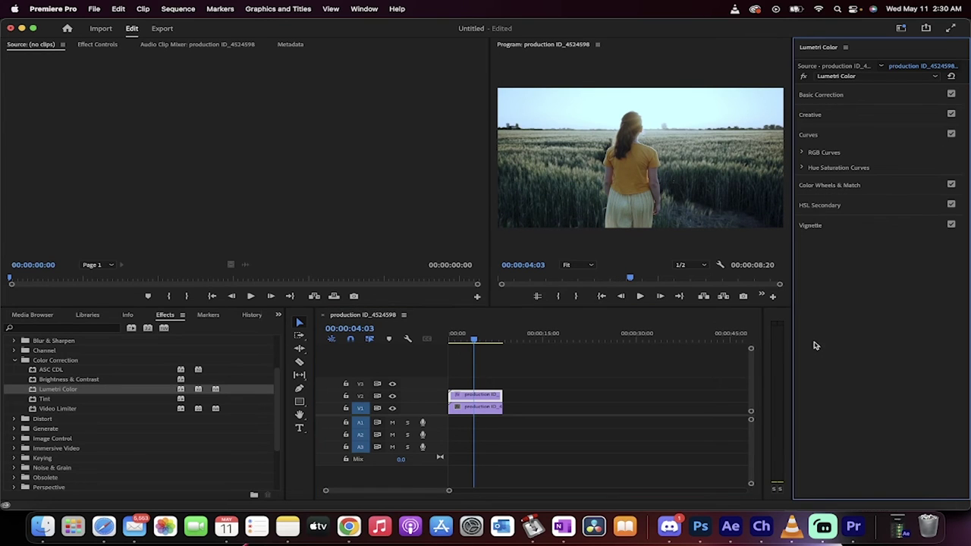
{"action": "left_click", "coordinate": [803, 154]}
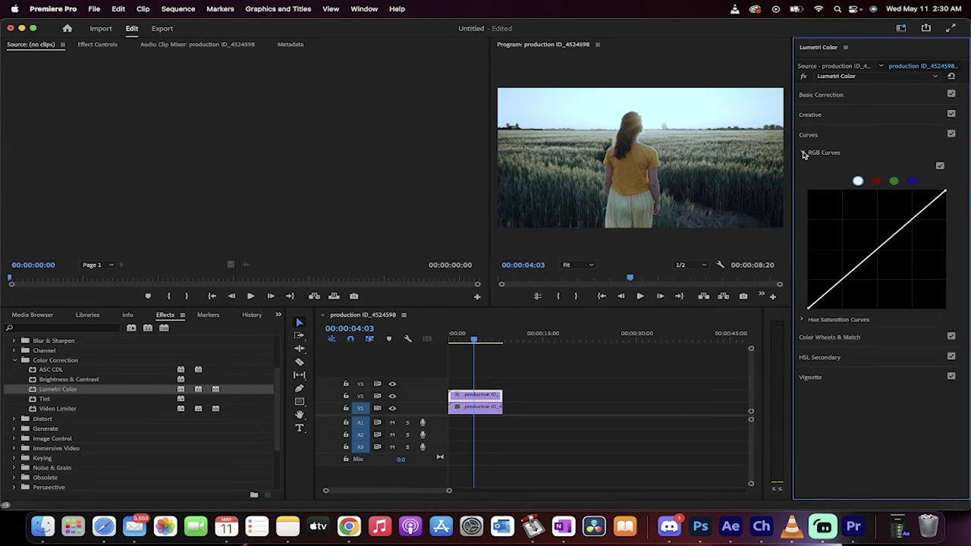
{"action": "left_click", "coordinate": [803, 154]}
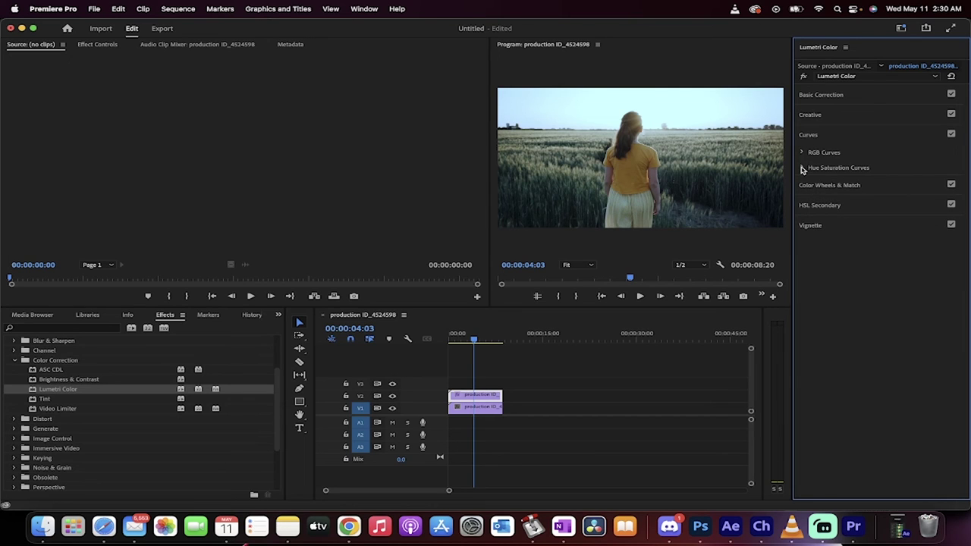
{"action": "left_click", "coordinate": [802, 168]}
{"action": "left_click", "coordinate": [803, 154]}
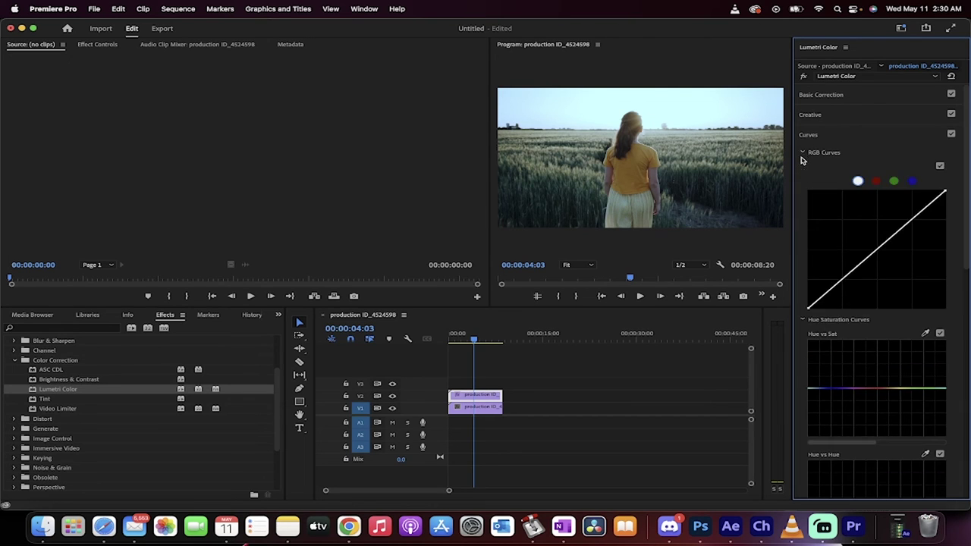
{"action": "scroll", "coordinate": [803, 292], "scroll_direction": "down", "scroll_amount": 2}
{"action": "scroll", "coordinate": [804, 292], "scroll_direction": "up", "scroll_amount": 2}
{"action": "left_click", "coordinate": [910, 182]}
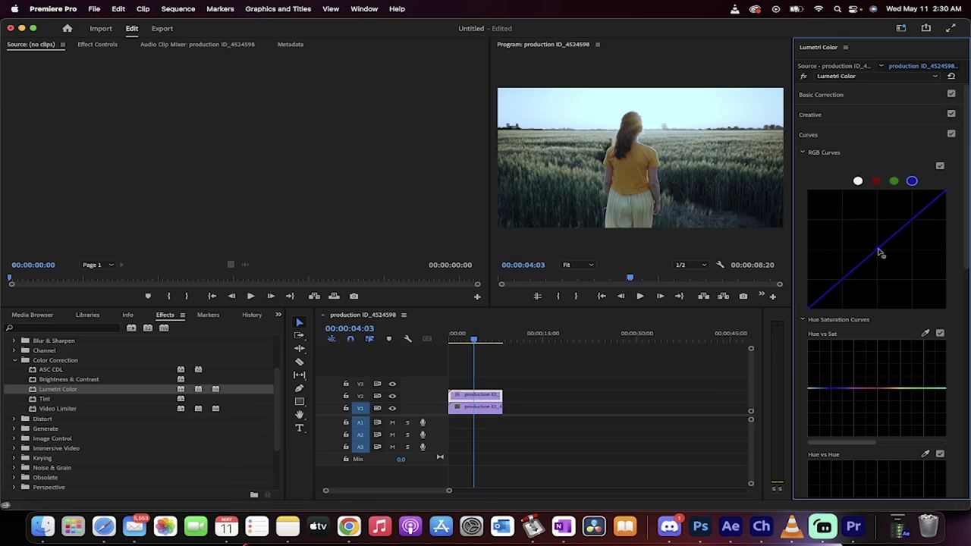
{"action": "mouse_move", "coordinate": [879, 253]}
{"action": "left_mouse_down"}
{"action": "mouse_move", "coordinate": [871, 232]}
{"action": "mouse_move", "coordinate": [875, 241]}
{"action": "left_mouse_up"}
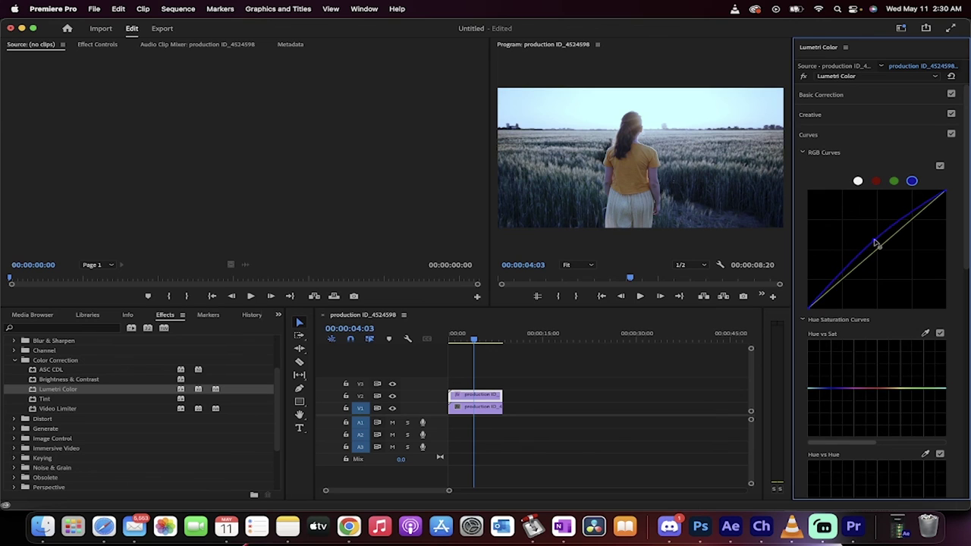